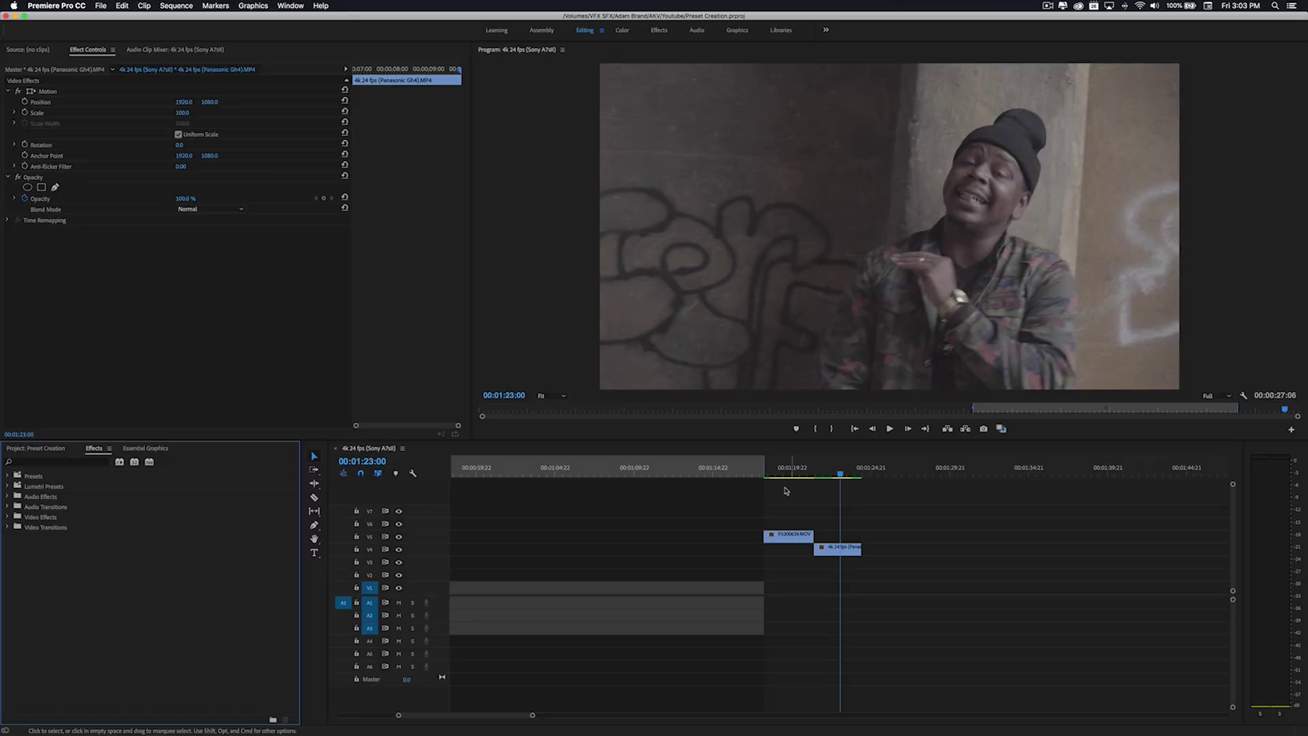
# Move the playhead back before the clips and bring up the Fire clips folder.
pyautogui.moveTo(739, 474)
pyautogui.mouseDown()
pyautogui.moveTo(725, 474)
pyautogui.moveTo(744, 476)
pyautogui.mouseUp()
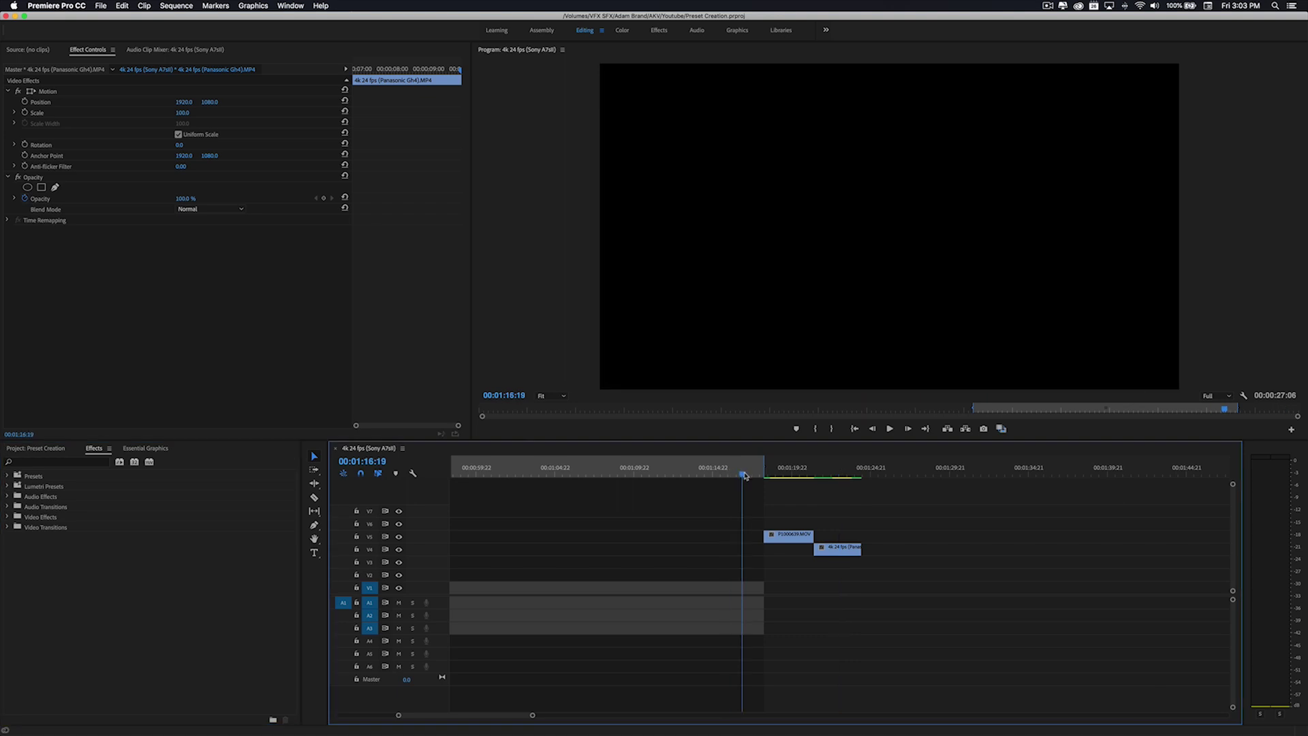
pyautogui.moveTo(561, 731)
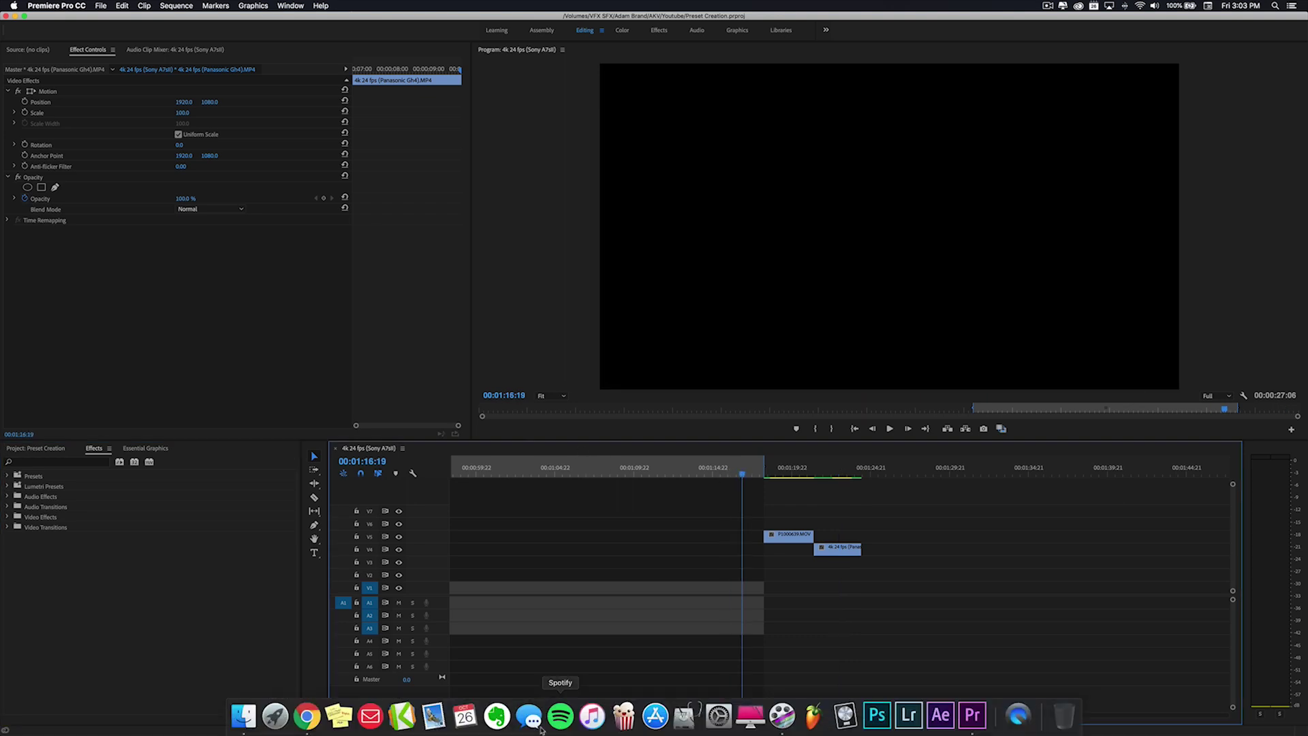
pyautogui.click(243, 715)
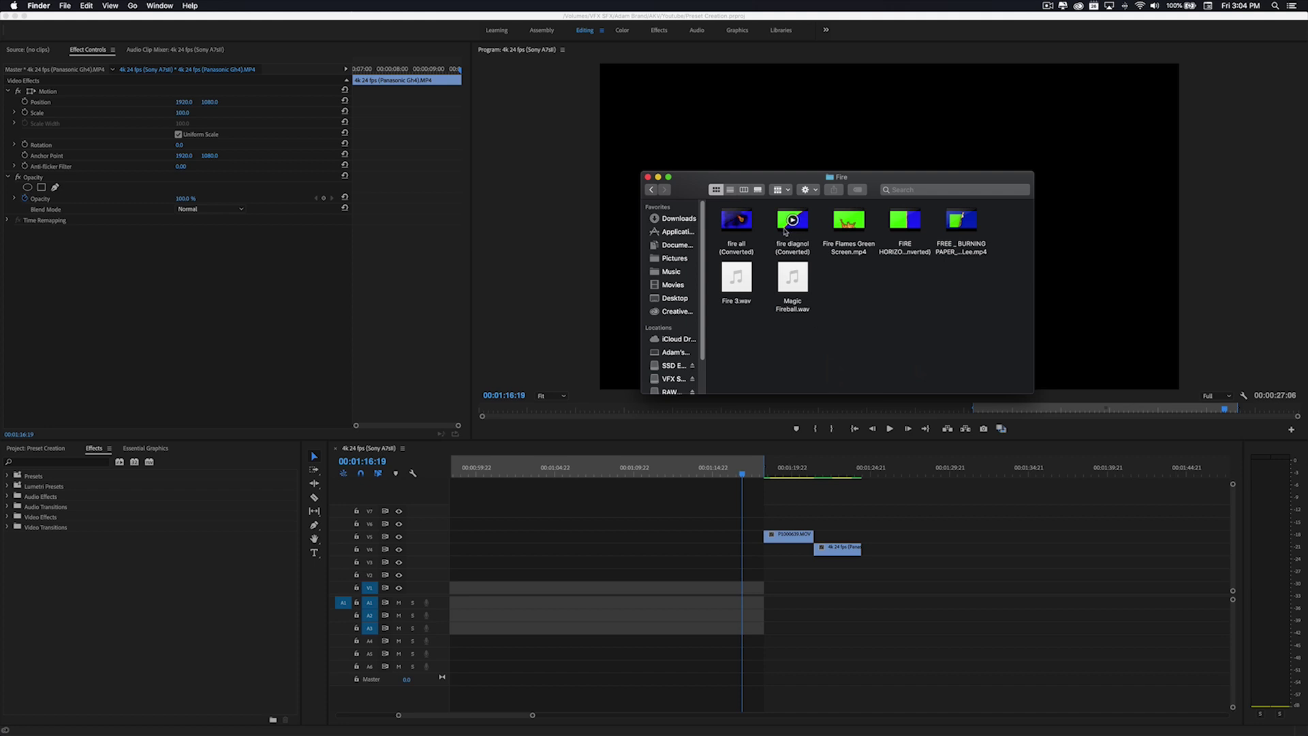
# Add 'fire diagnol (Converted)' from Finder to the Premiere timeline and return to Premiere.
pyautogui.moveTo(784, 229); pyautogui.dragTo(910, 531)
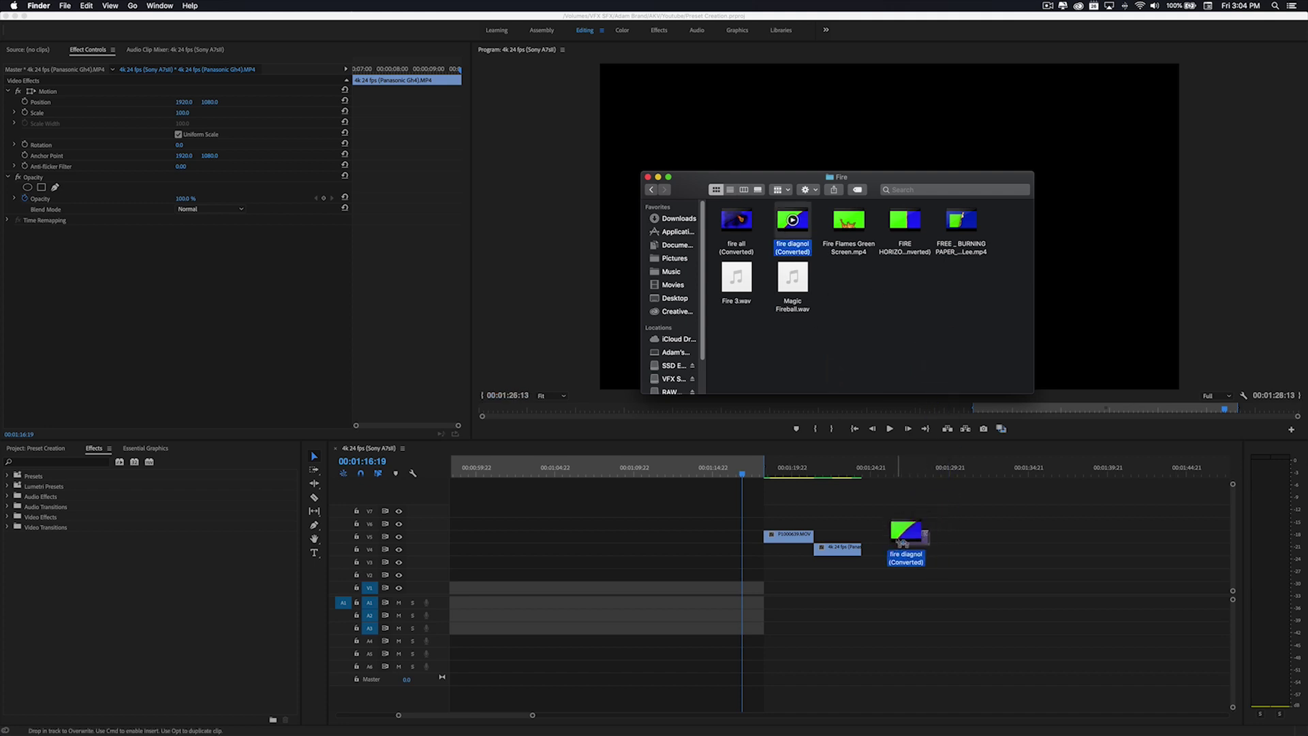
pyautogui.click(788, 479)
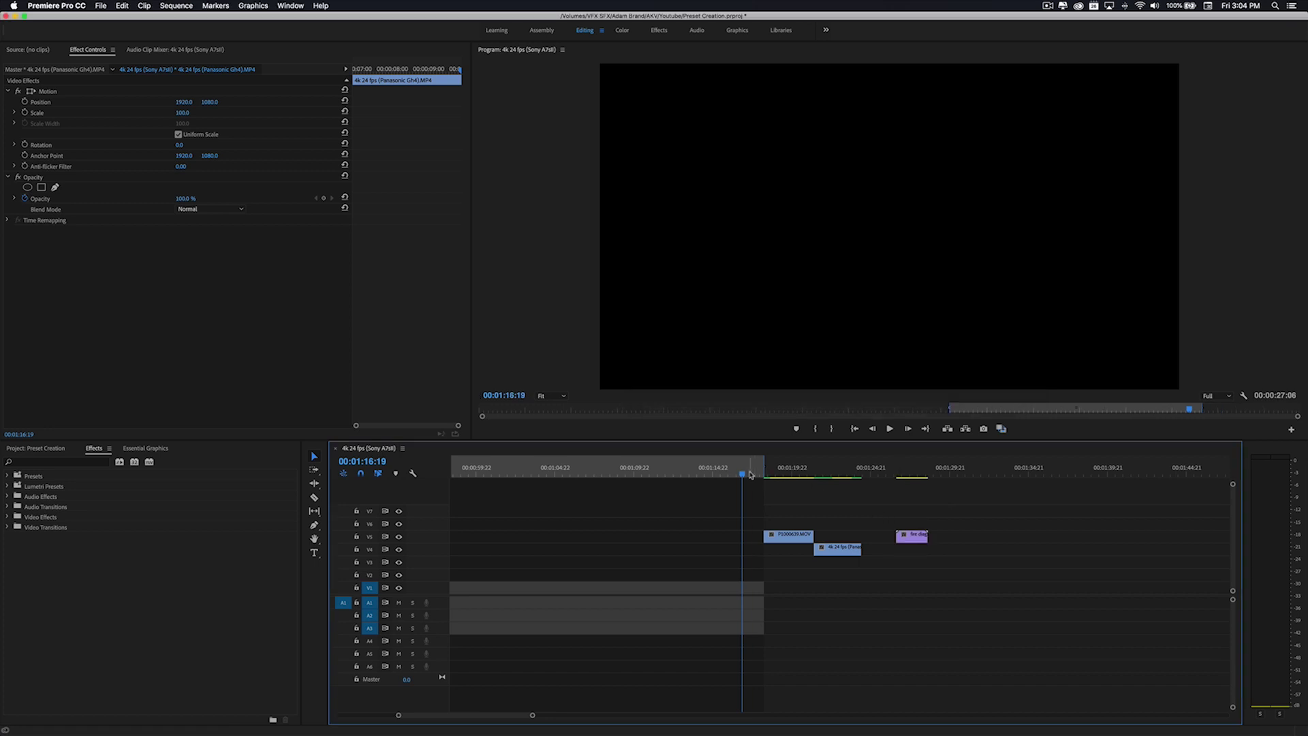
# Place the fire clip on the upper track over the cut and preview it.
pyautogui.moveTo(751, 473); pyautogui.dragTo(793, 476)
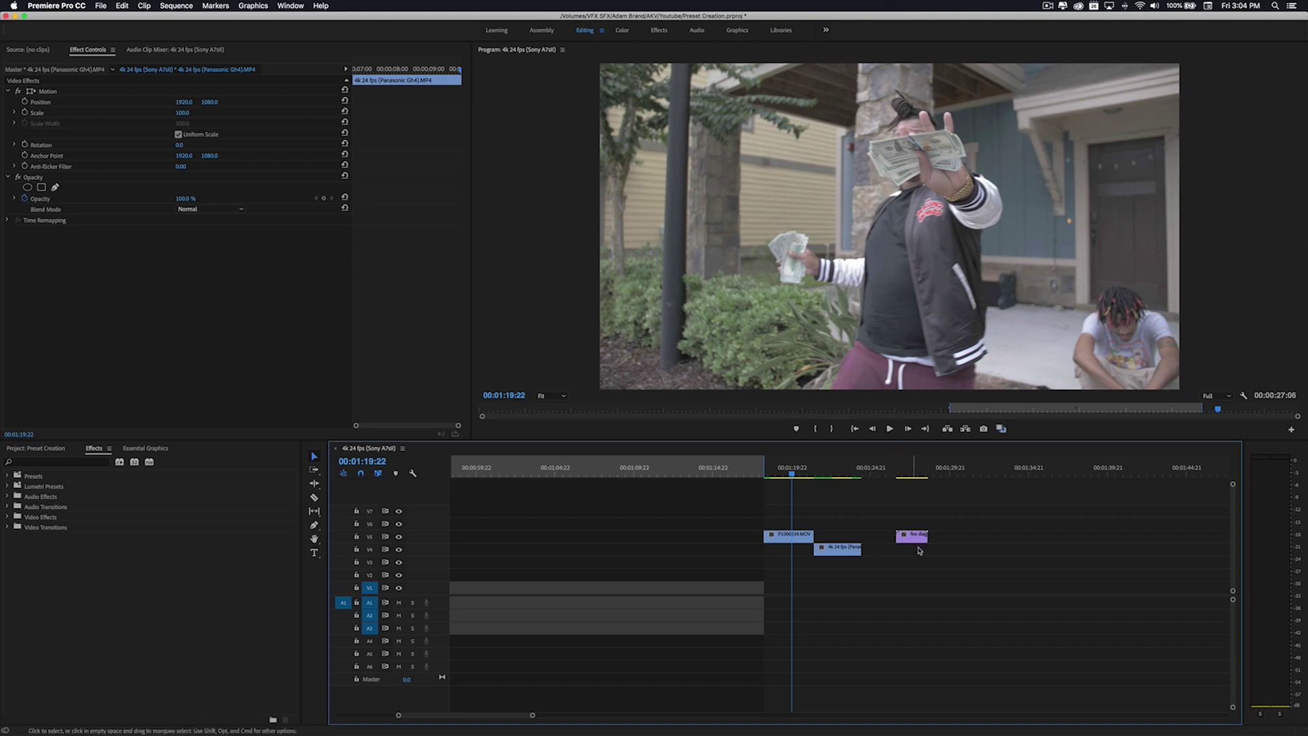
pyautogui.moveTo(918, 540); pyautogui.dragTo(814, 527)
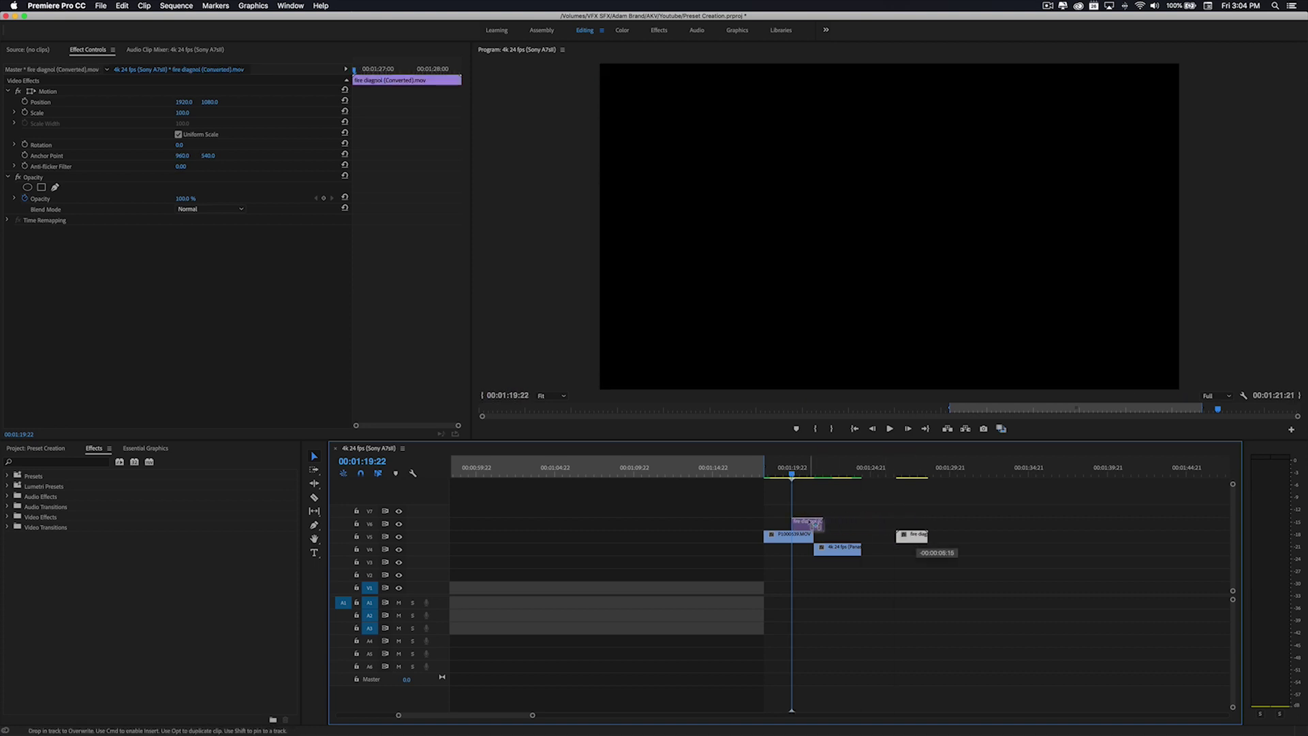
pyautogui.moveTo(811, 527); pyautogui.dragTo(809, 526)
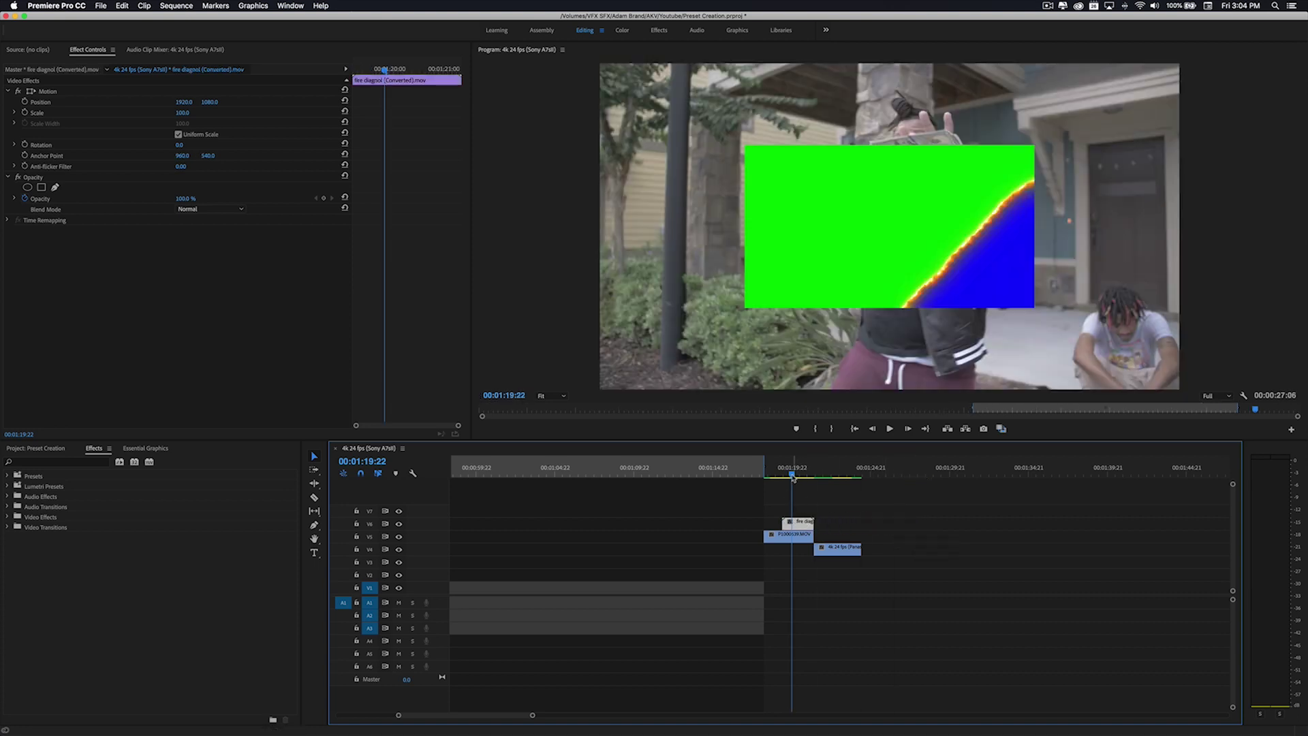
pyautogui.press('space')
pyautogui.press('space')
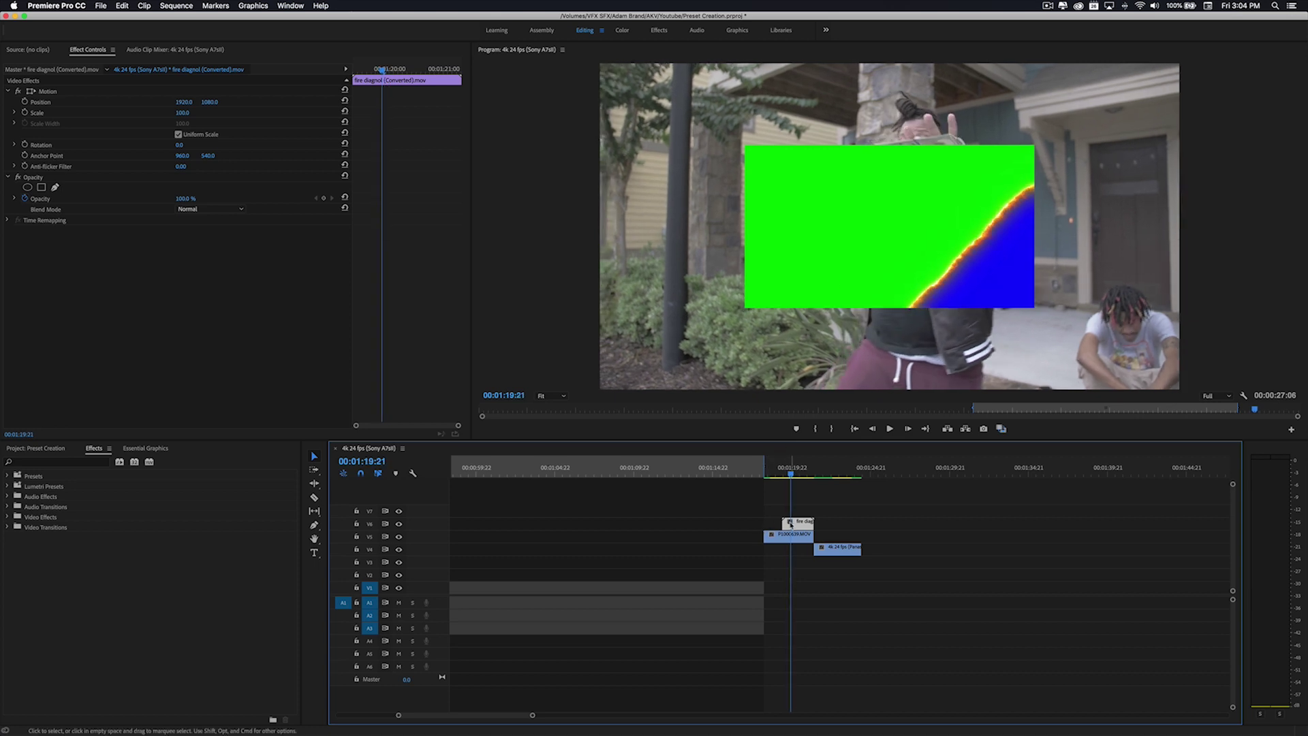
# Apply Scale to Frame Size to the fire clip so it fills the frame.
pyautogui.click(841, 515)
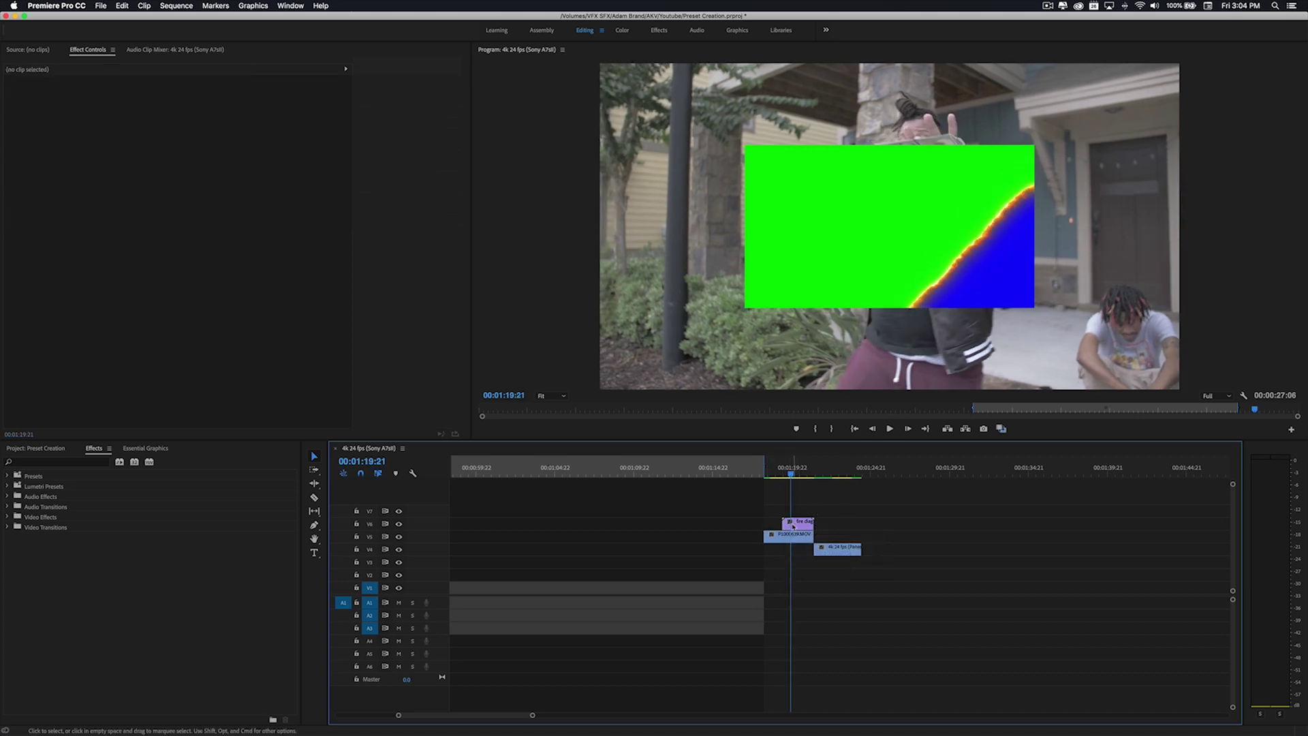
pyautogui.rightClick(794, 526)
pyautogui.click(836, 620)
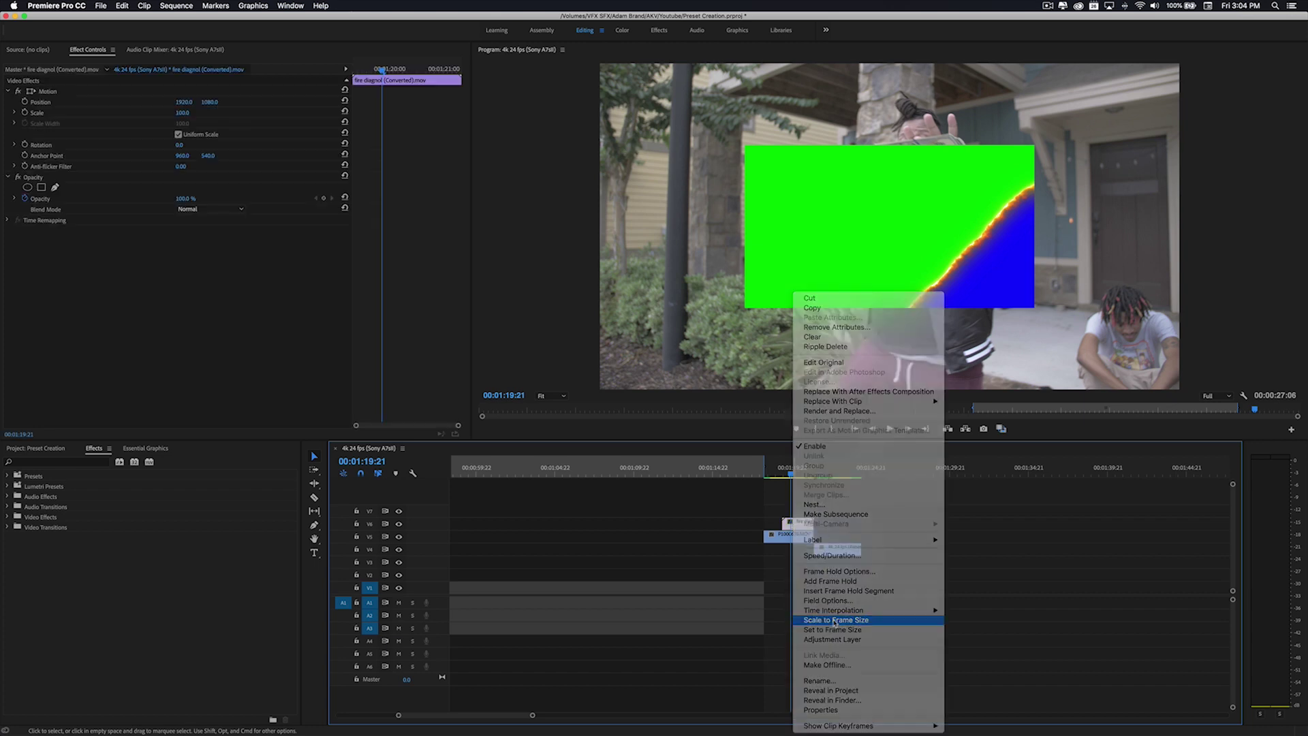
pyautogui.moveTo(793, 478); pyautogui.dragTo(785, 482)
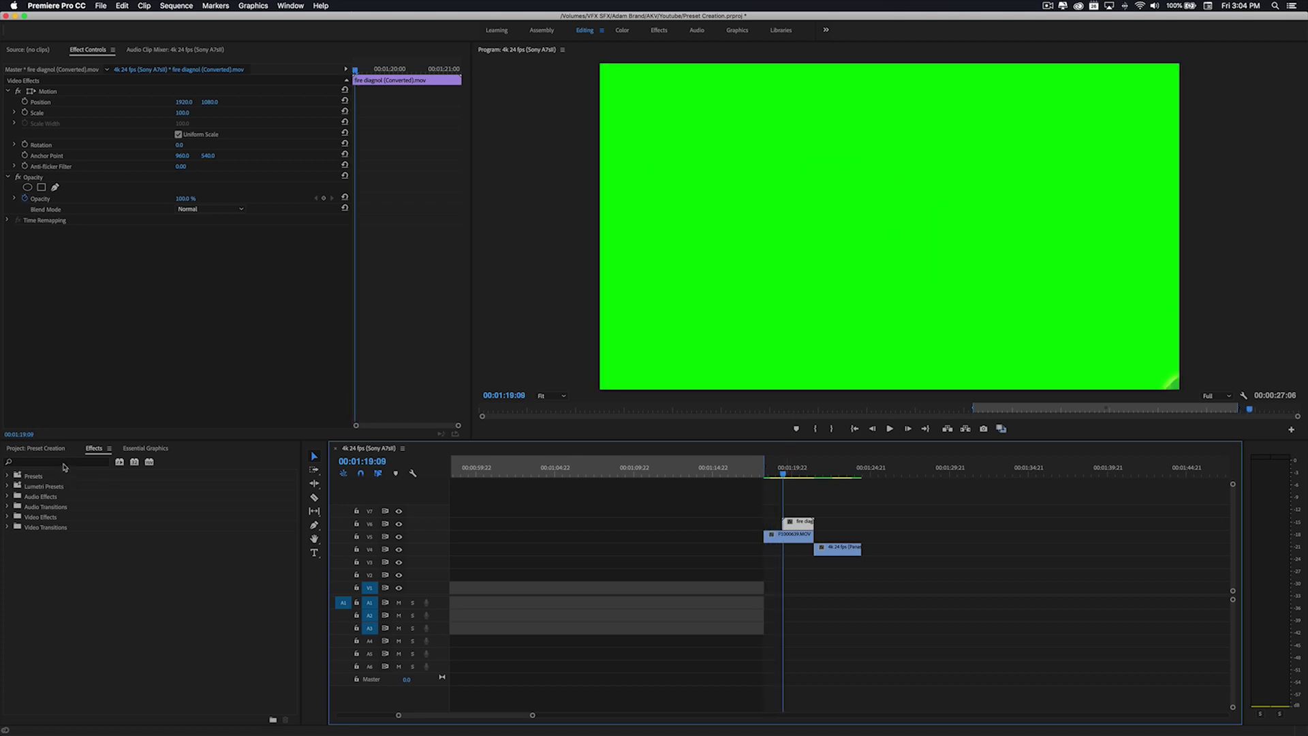
pyautogui.click(63, 465)
pyautogui.write('ult')
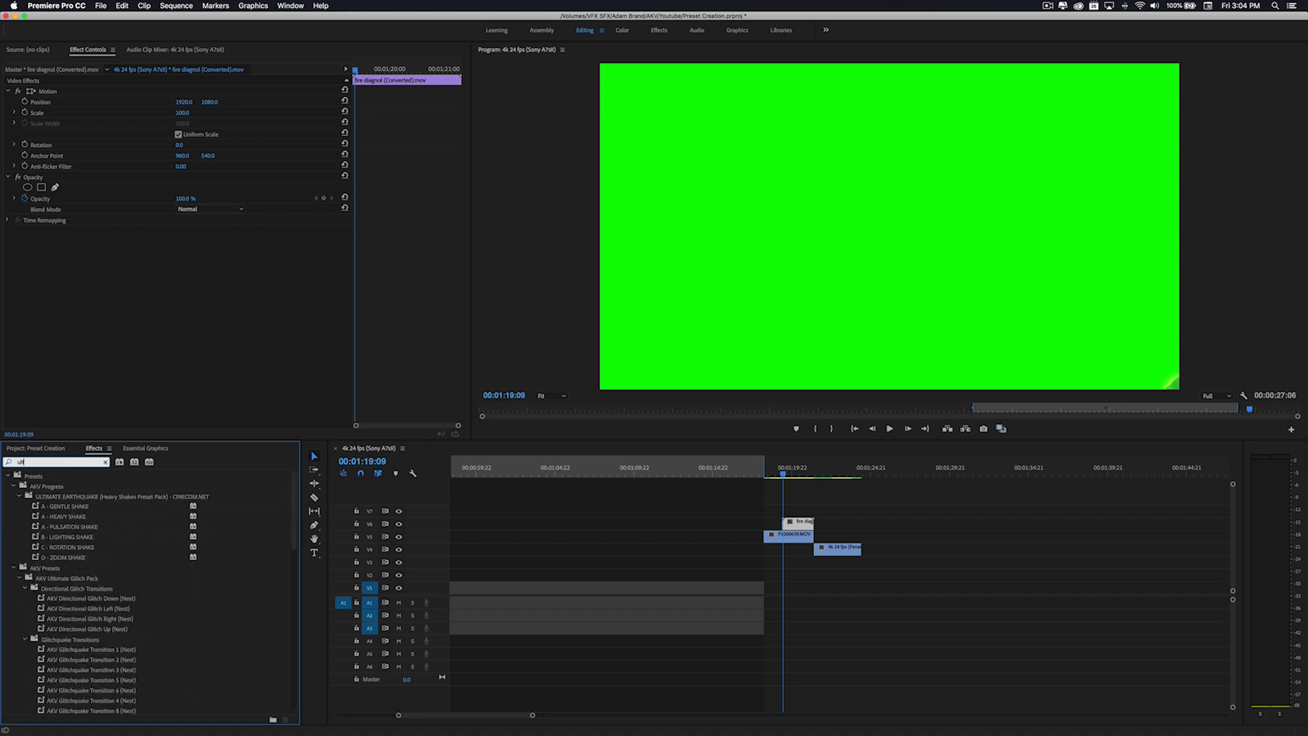
pyautogui.write('ra')
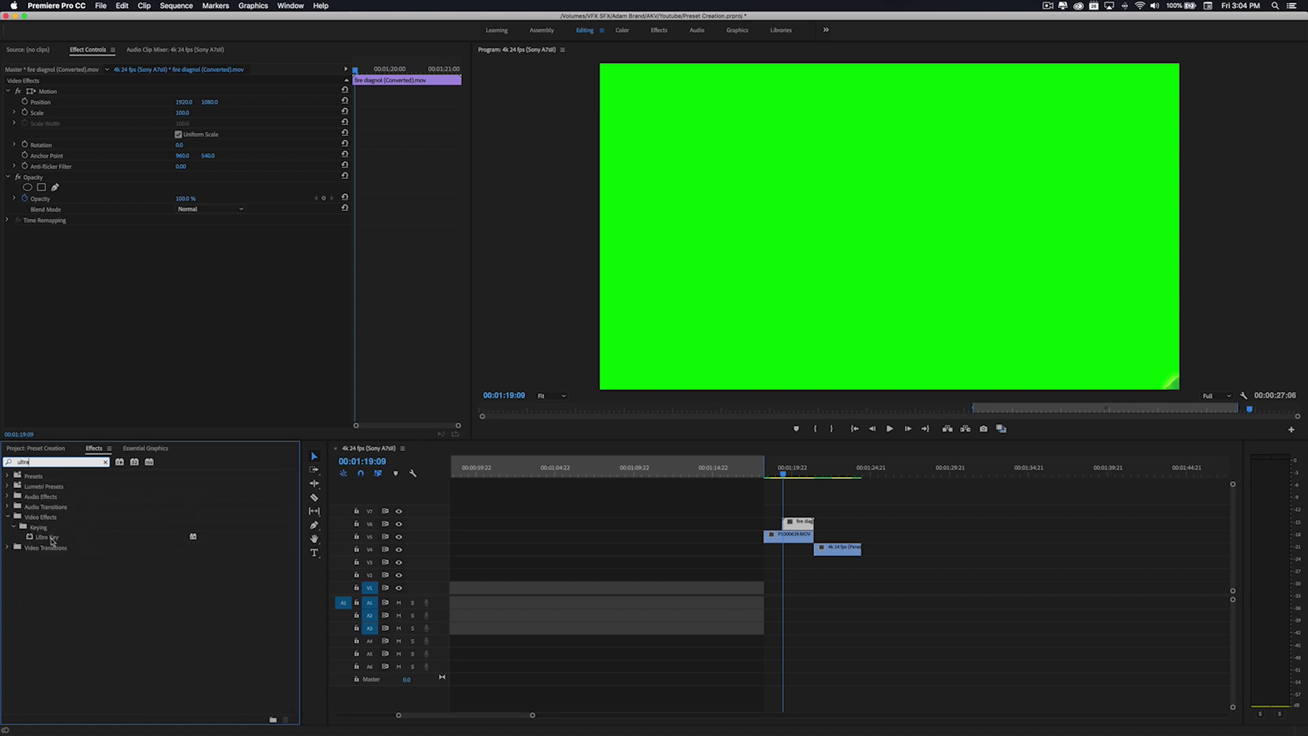
# Apply Ultra Key to the fire clip, sample its green as Key Color, and align the second clip beneath.
pyautogui.moveTo(52, 539); pyautogui.dragTo(693, 511)
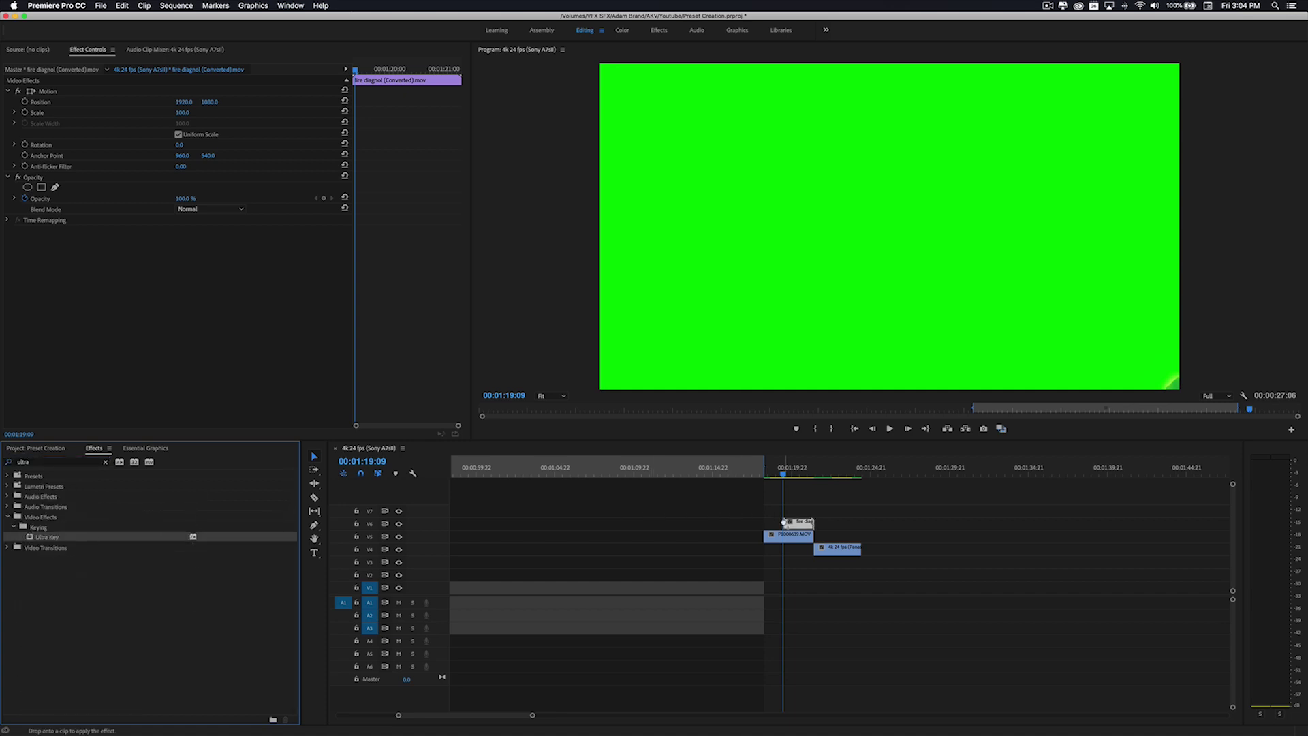
pyautogui.moveTo(787, 522); pyautogui.dragTo(789, 523)
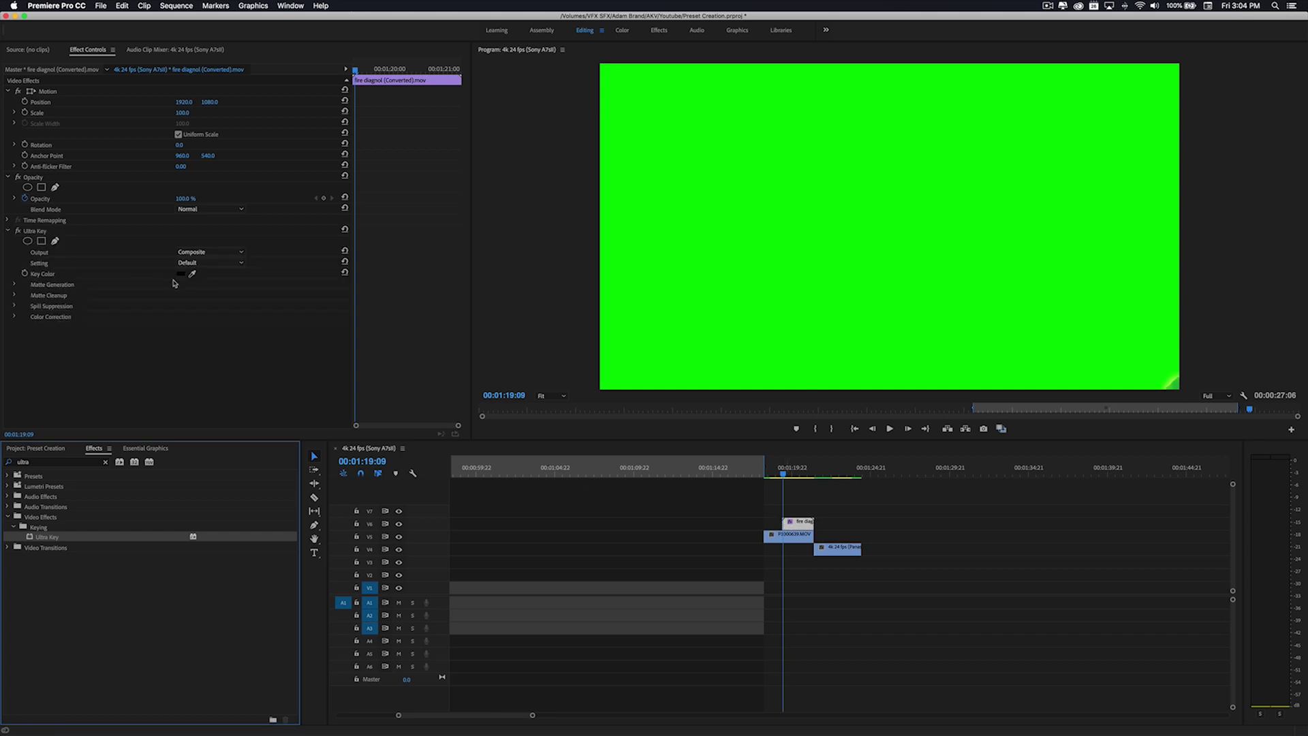
pyautogui.click(192, 274)
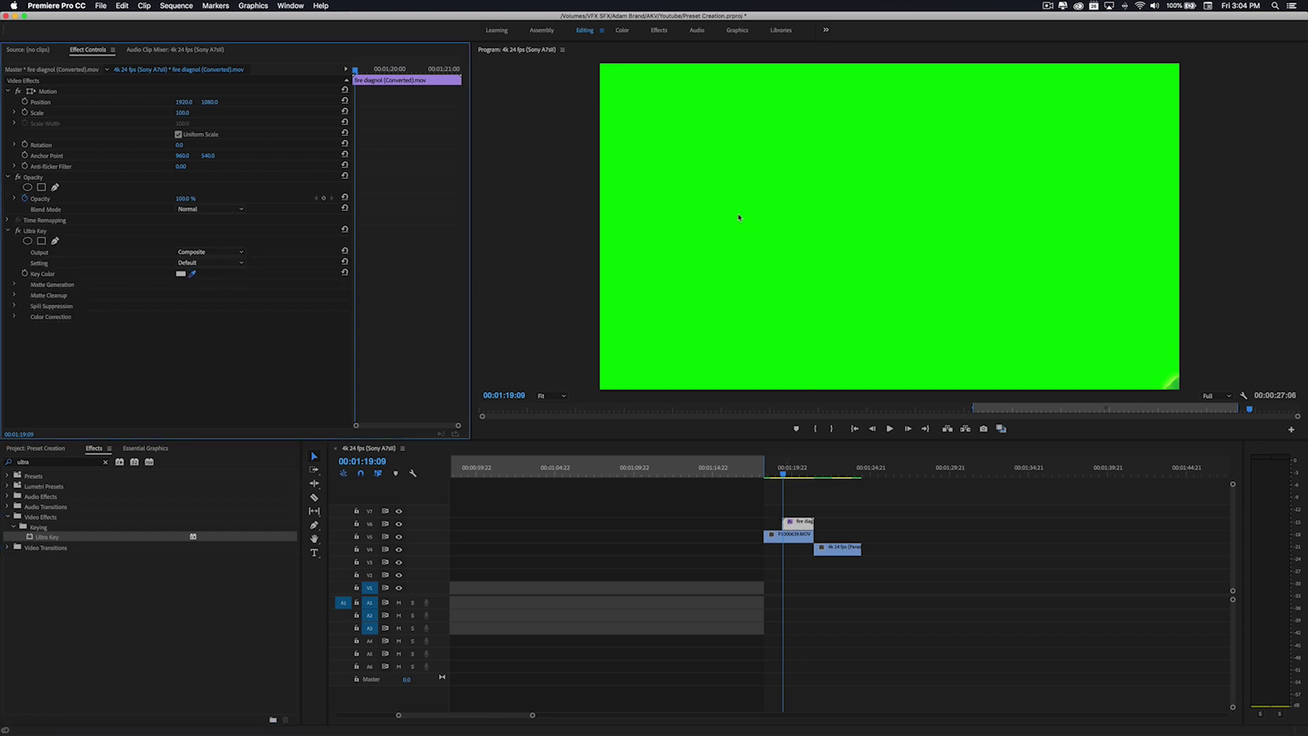
pyautogui.click(709, 208)
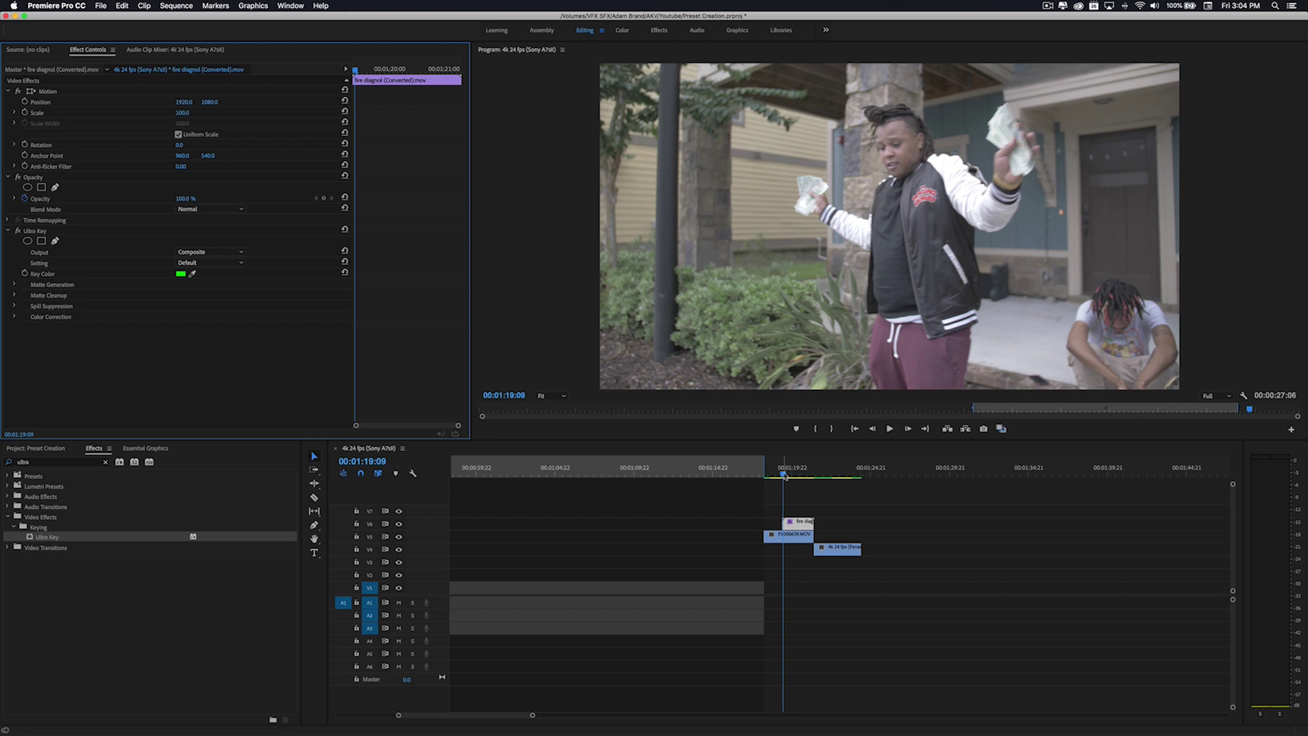
pyautogui.moveTo(784, 478)
pyautogui.mouseDown()
pyautogui.moveTo(811, 480)
pyautogui.moveTo(783, 485)
pyautogui.moveTo(796, 494)
pyautogui.mouseUp()
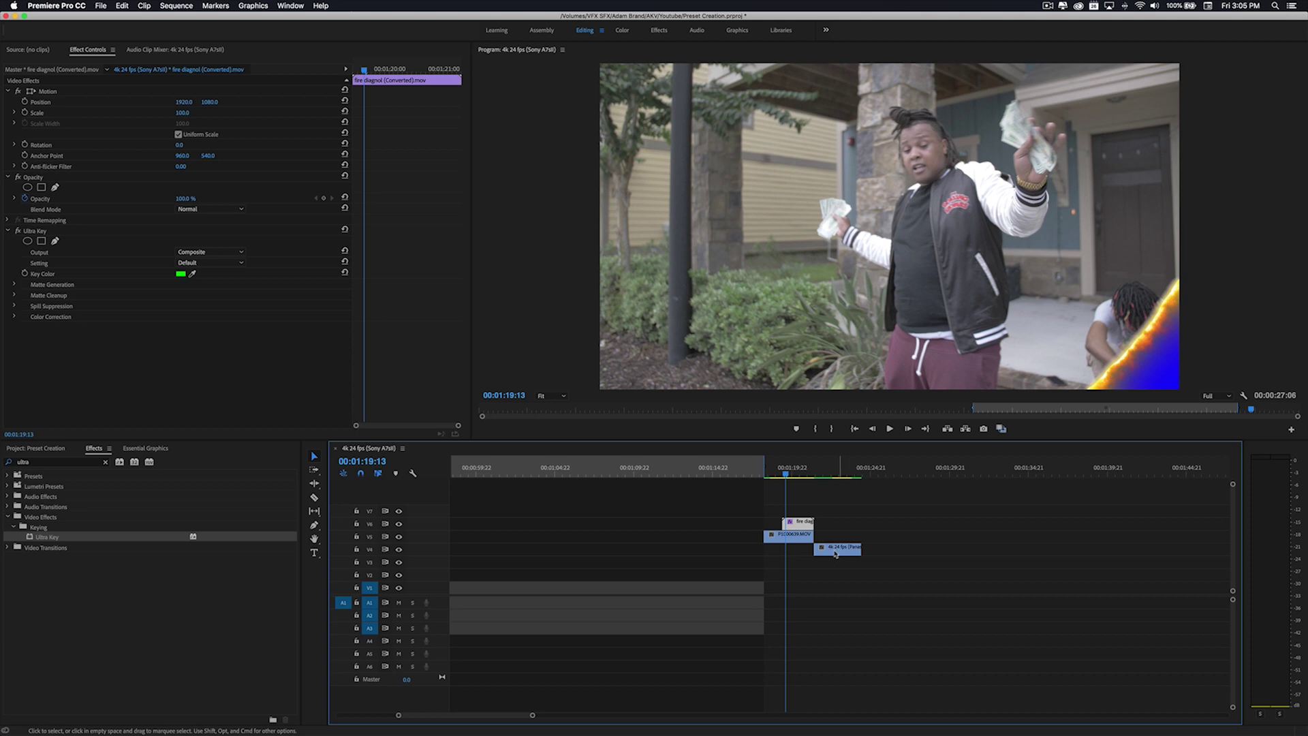
pyautogui.moveTo(836, 554)
pyautogui.mouseDown()
pyautogui.moveTo(810, 554)
pyautogui.moveTo(841, 548)
pyautogui.mouseUp()
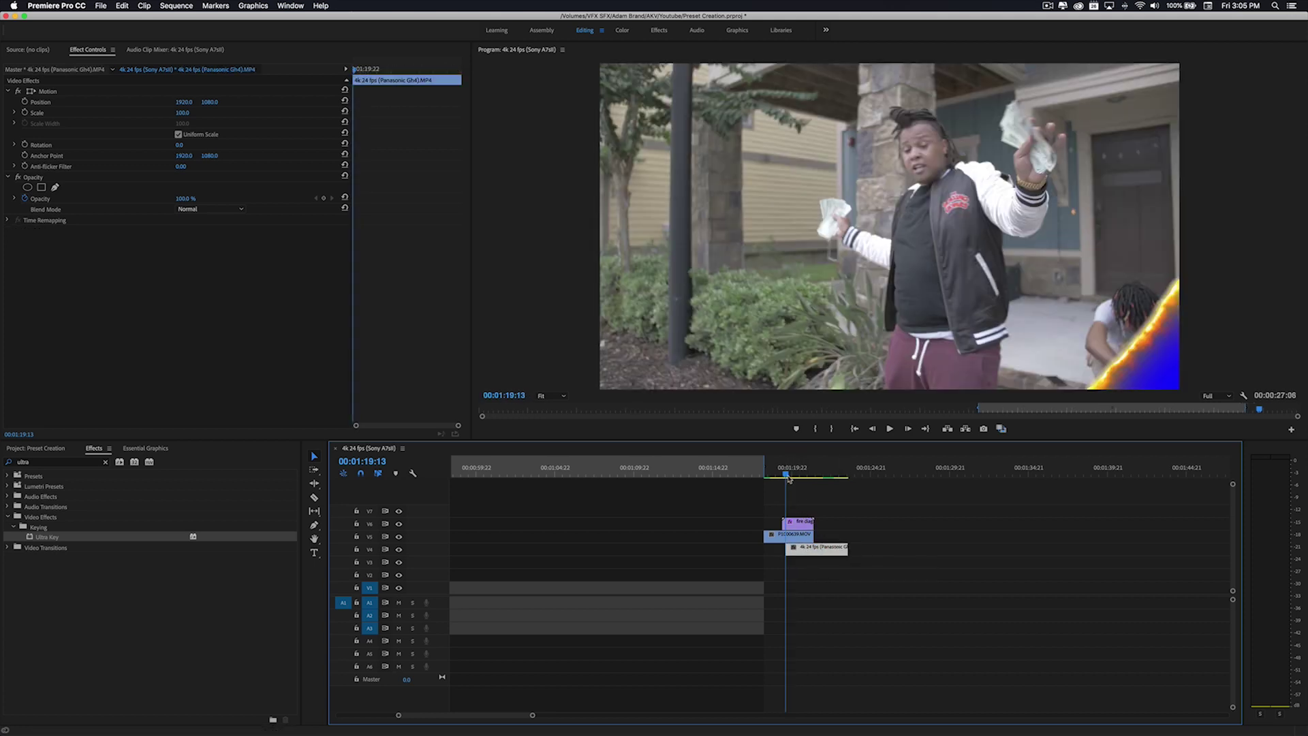
# Nest the fire clip and the first clip into one sequence, keeping the default name.
pyautogui.moveTo(788, 480); pyautogui.dragTo(788, 553)
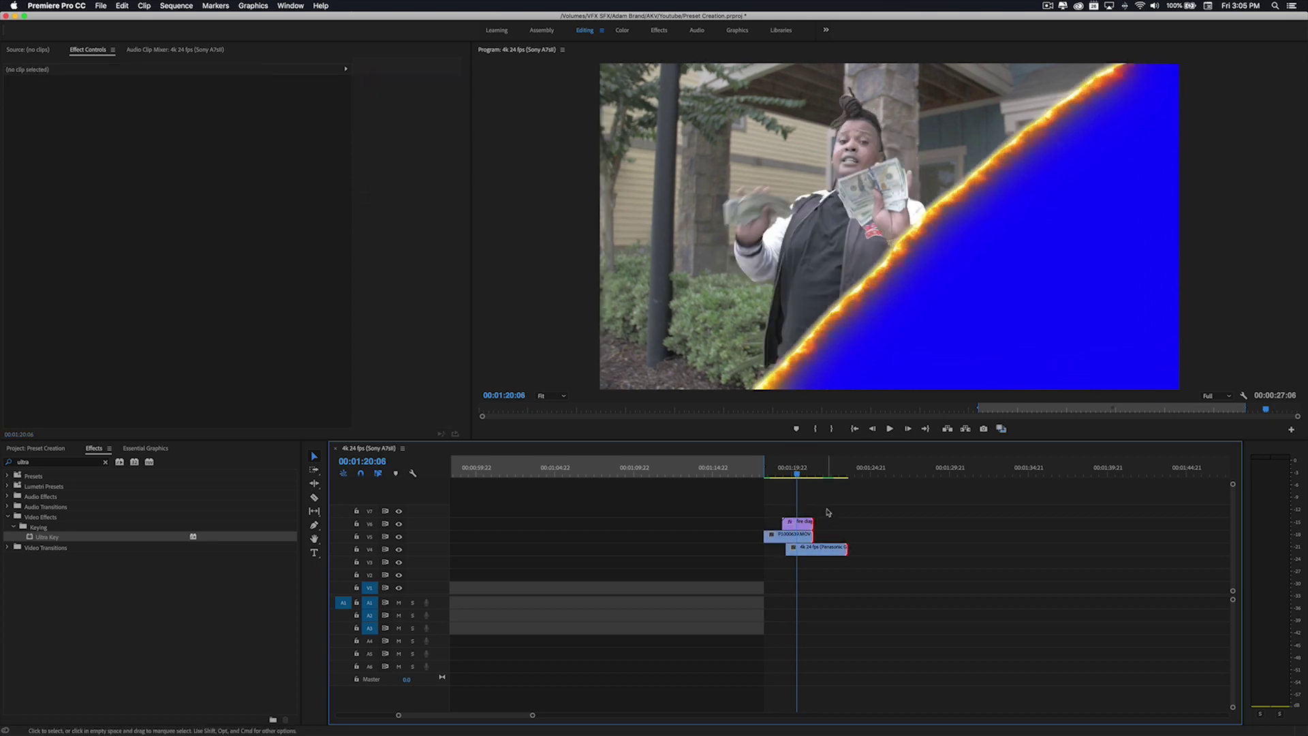
pyautogui.moveTo(828, 512); pyautogui.dragTo(800, 533)
pyautogui.rightClick(804, 531)
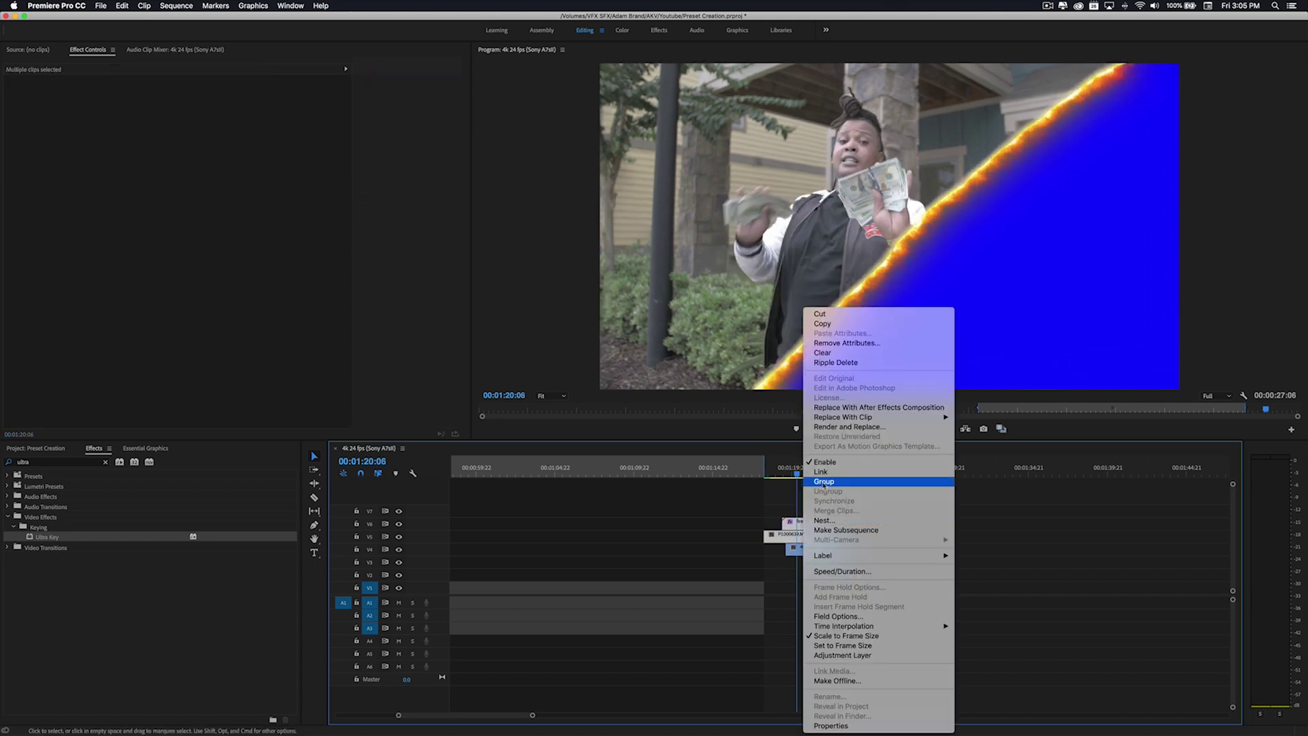
pyautogui.click(824, 525)
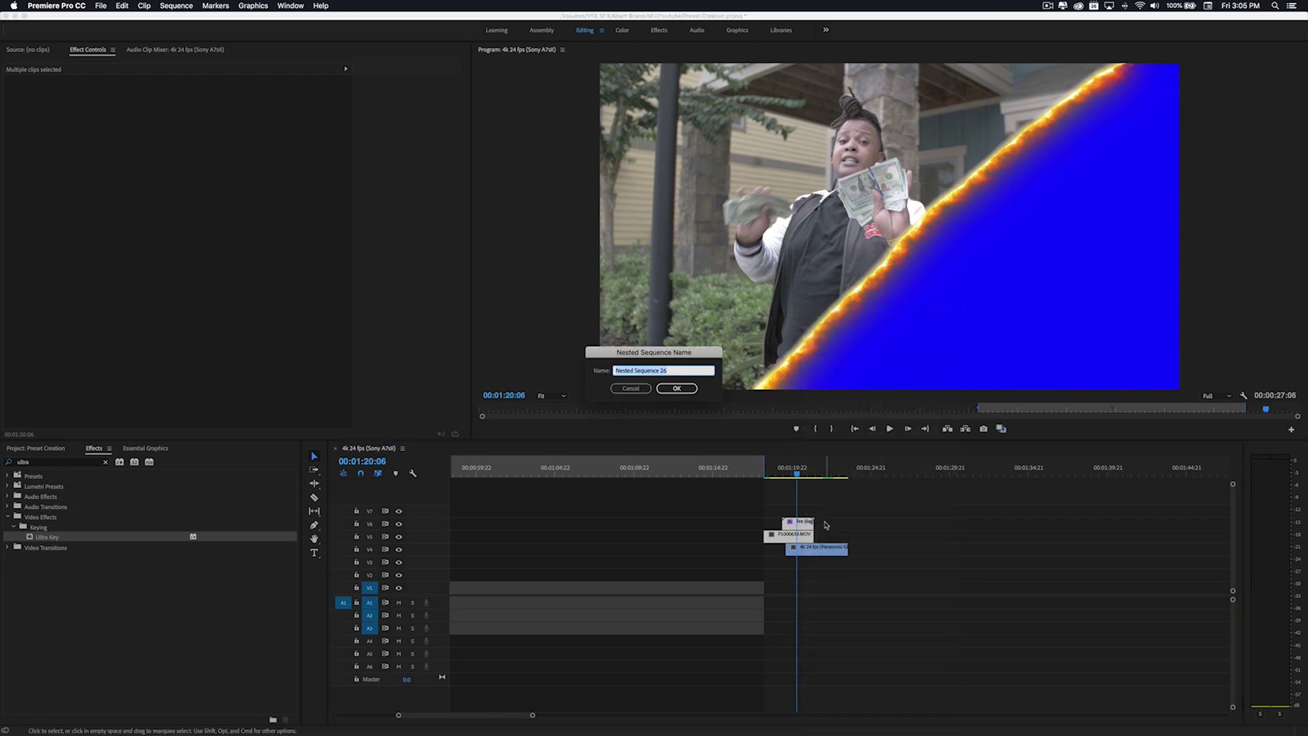
pyautogui.press('Return')
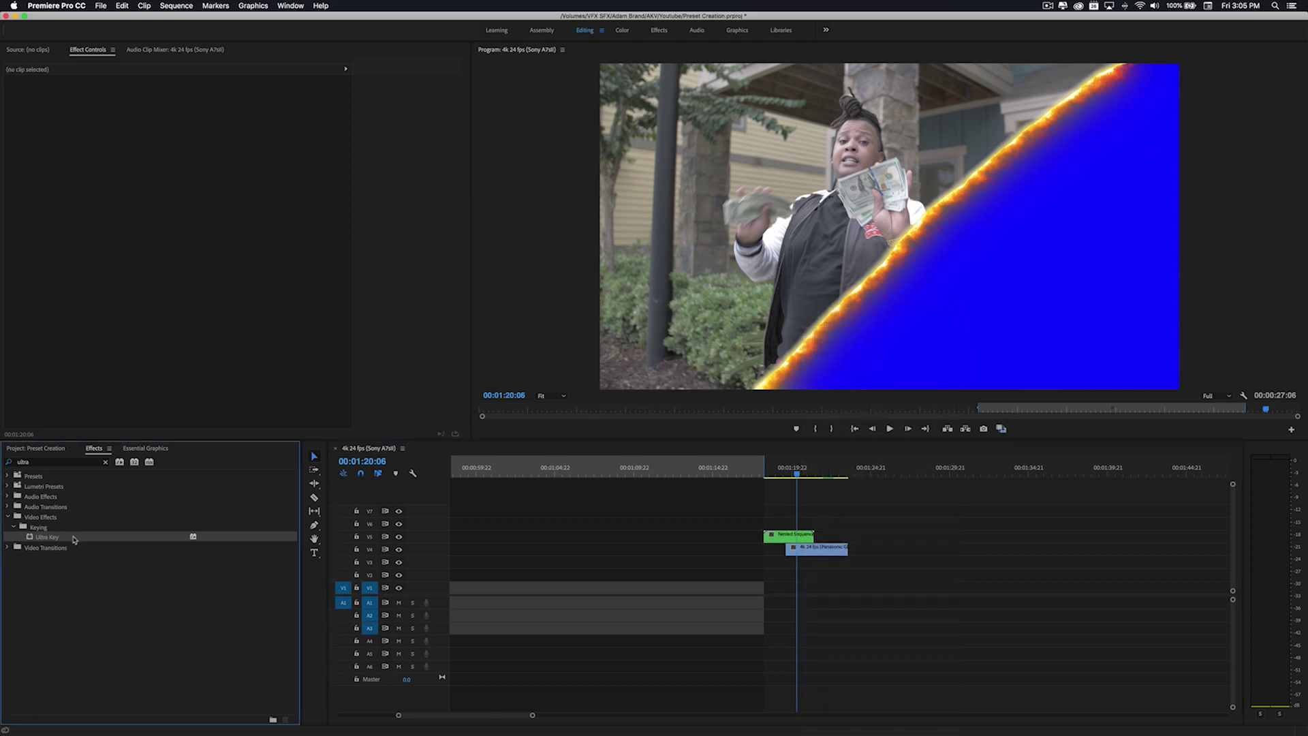
# Apply Ultra Key to the nested clip, key out the blue, and play the transition back.
pyautogui.moveTo(74, 539); pyautogui.dragTo(793, 532)
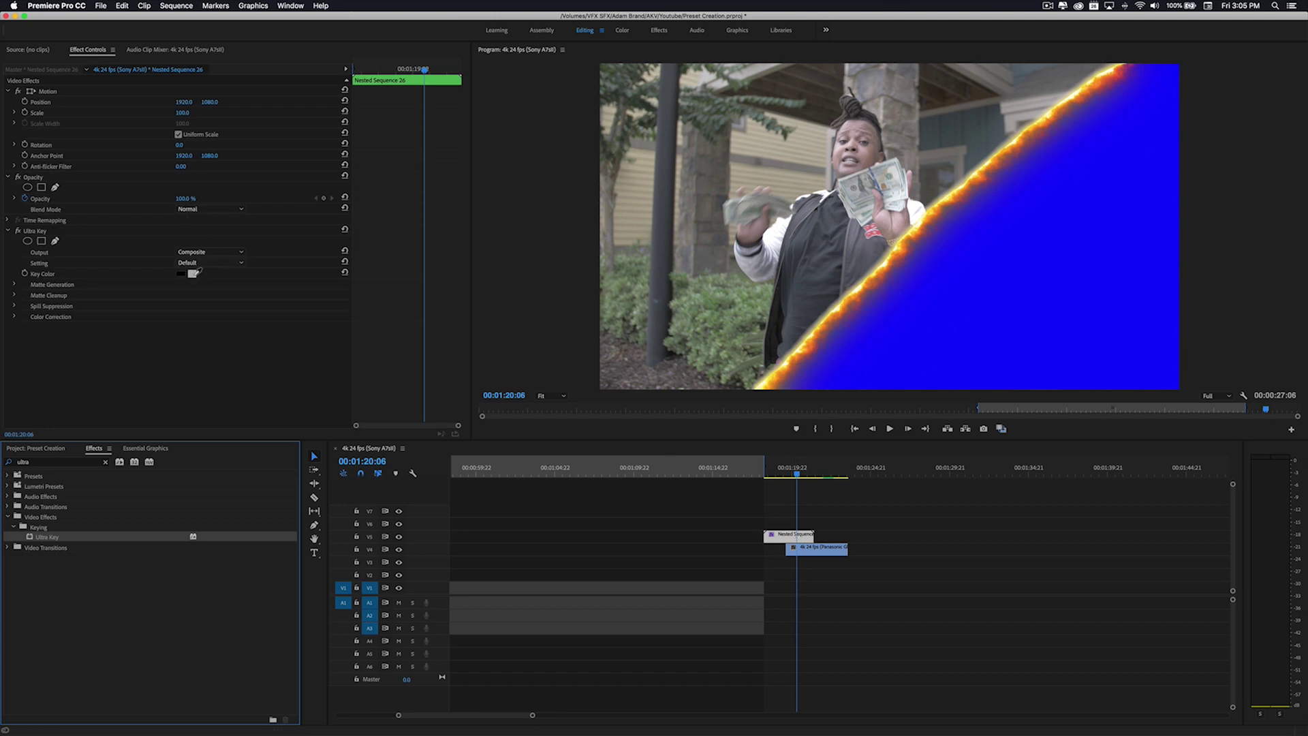
pyautogui.click(195, 274)
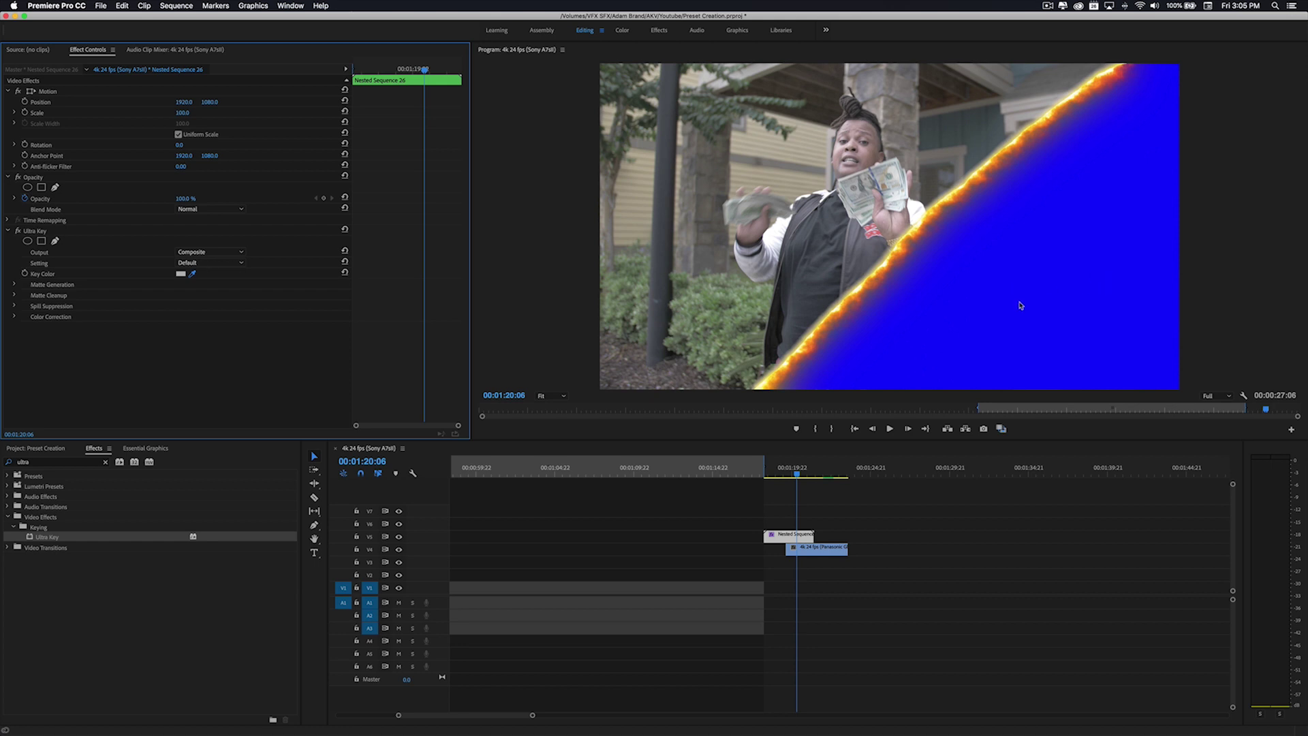
pyautogui.click(1020, 306)
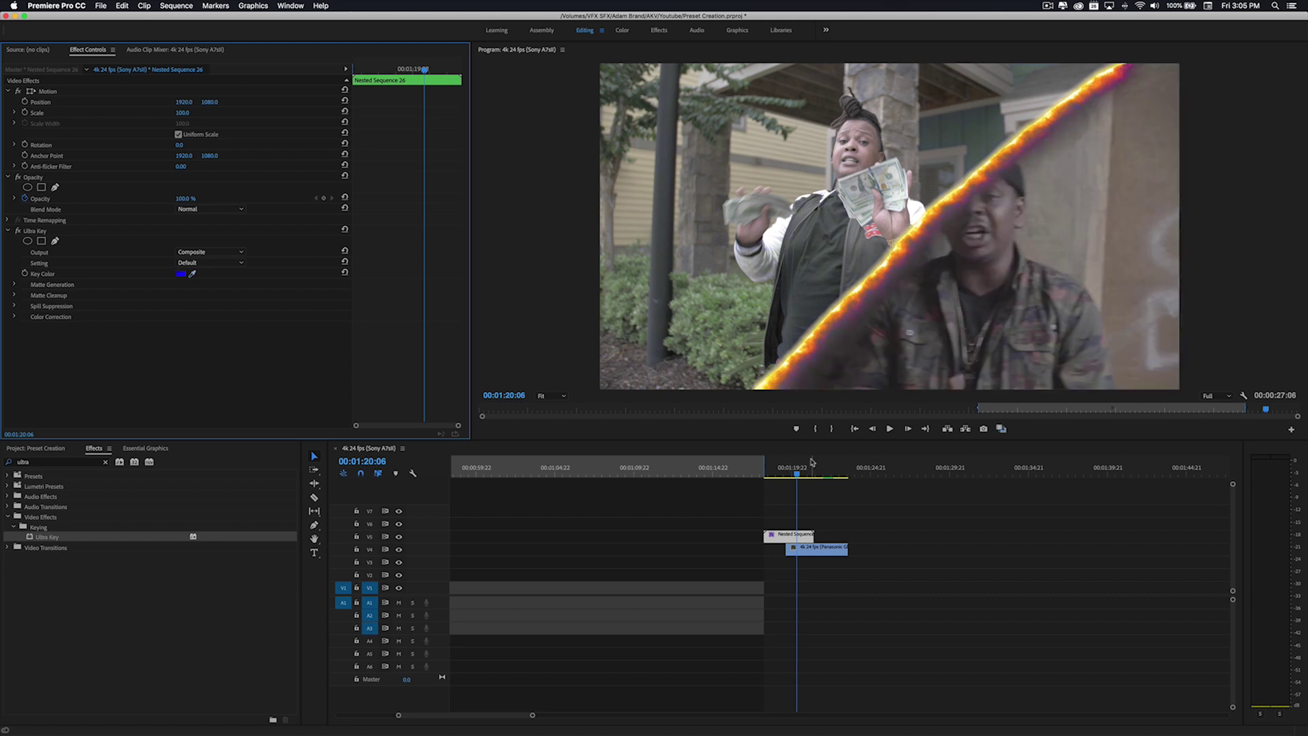
pyautogui.click(769, 477)
pyautogui.press('space')
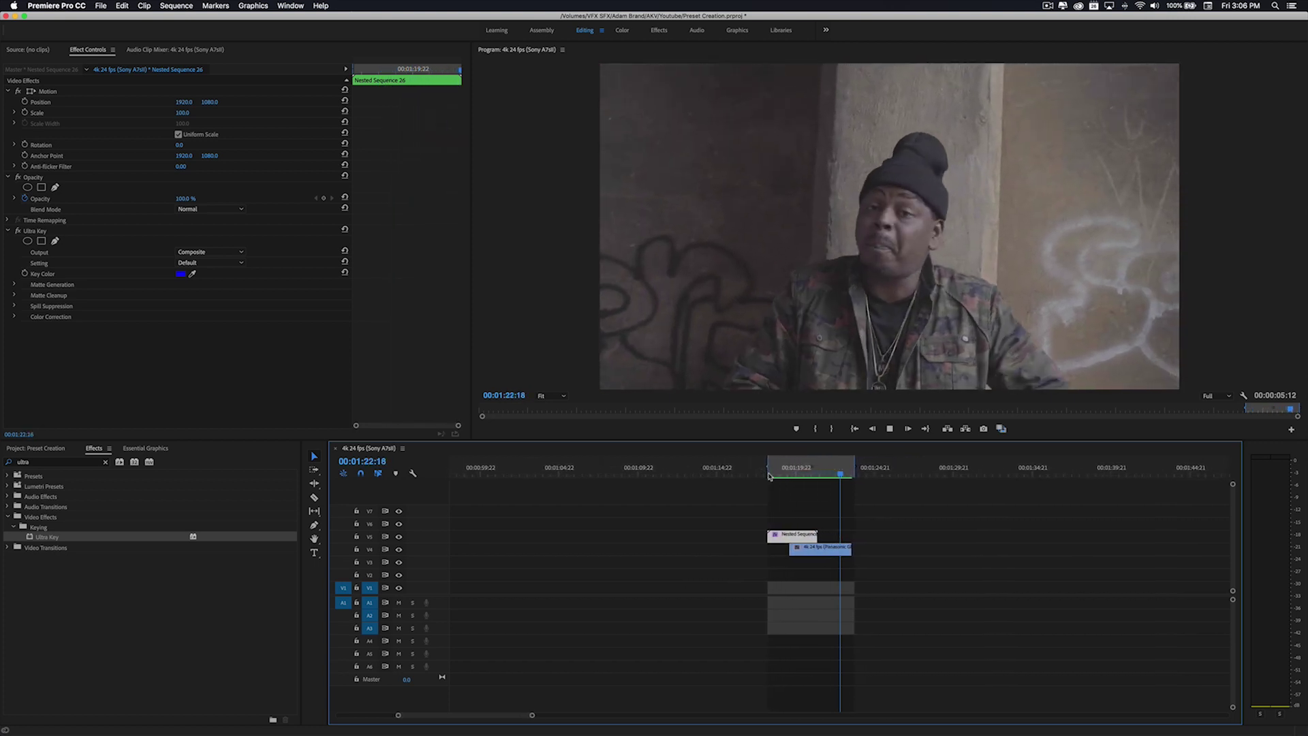
pyautogui.press('space')
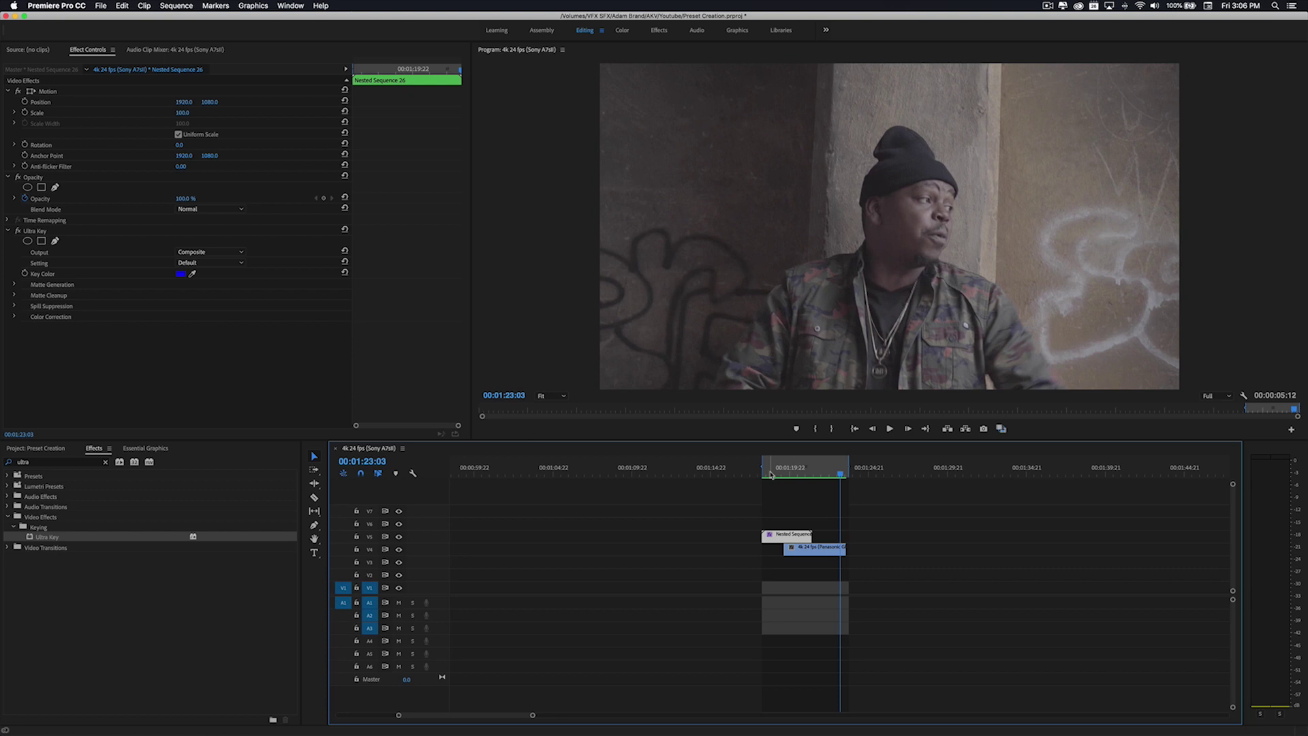
pyautogui.click(761, 474)
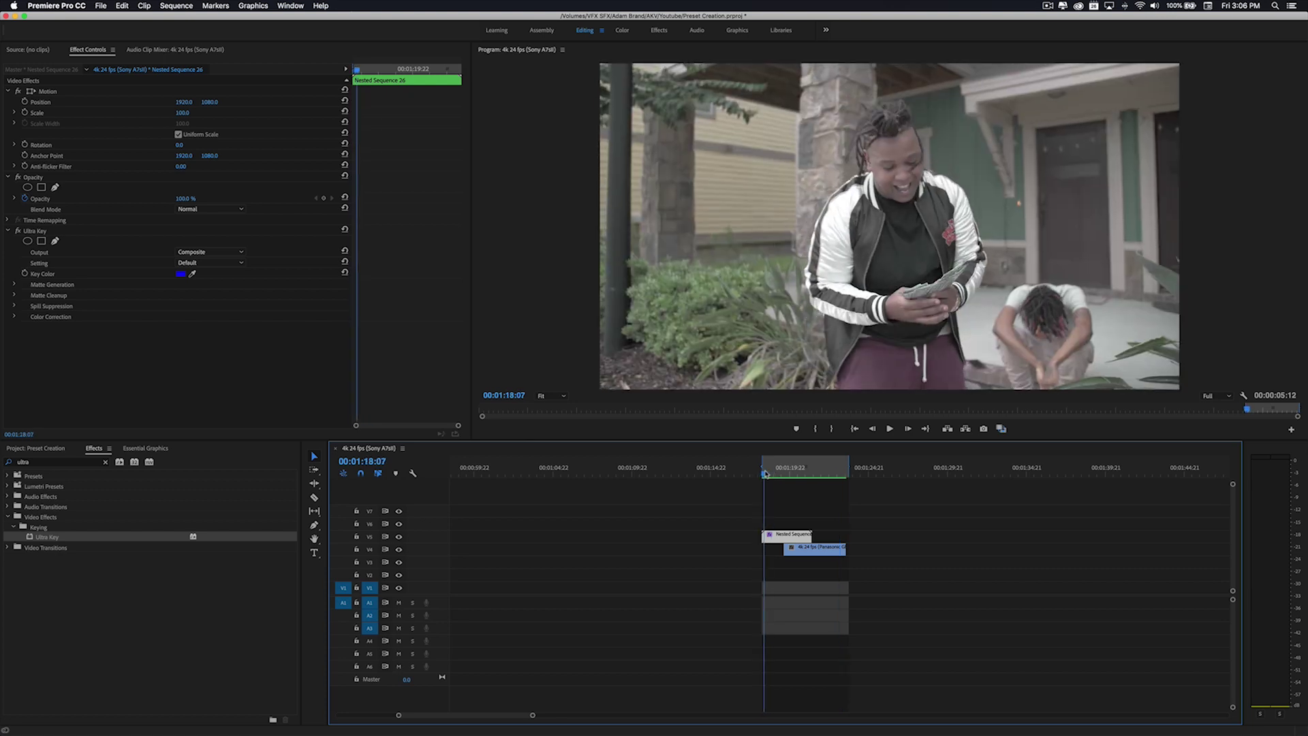
pyautogui.press('Right')
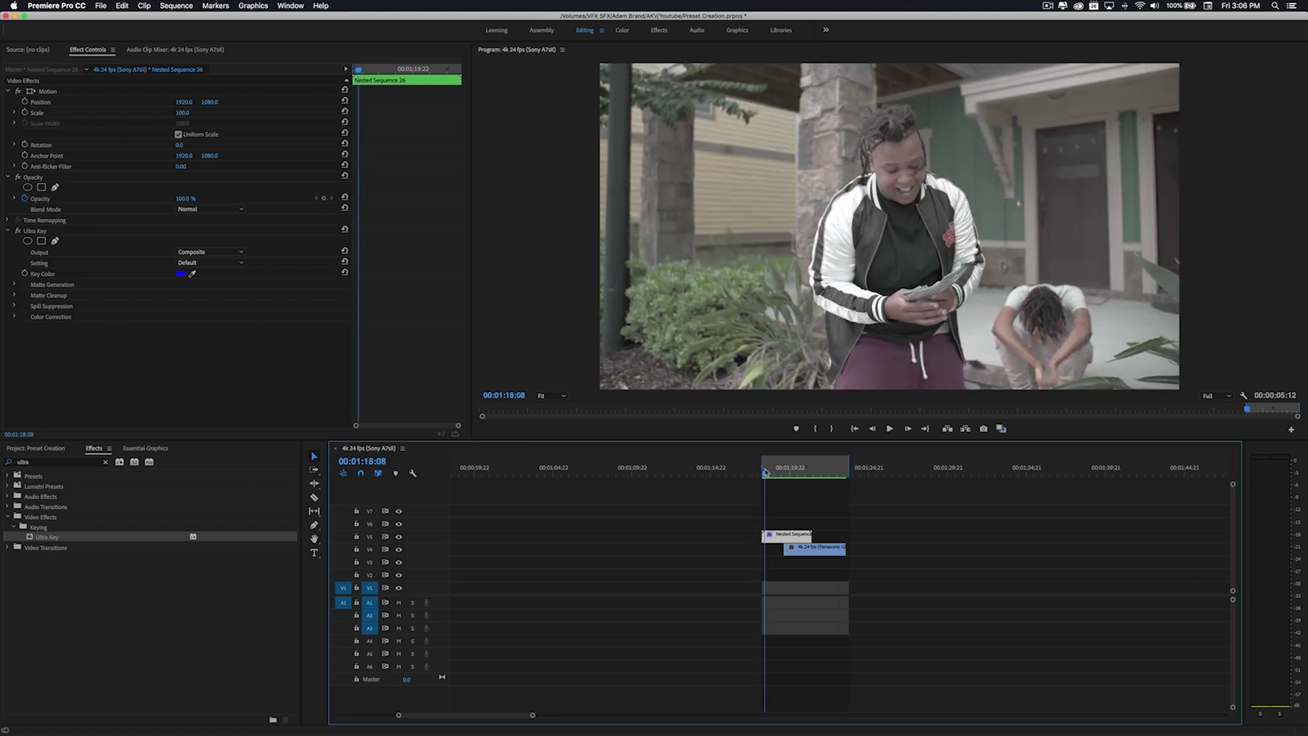